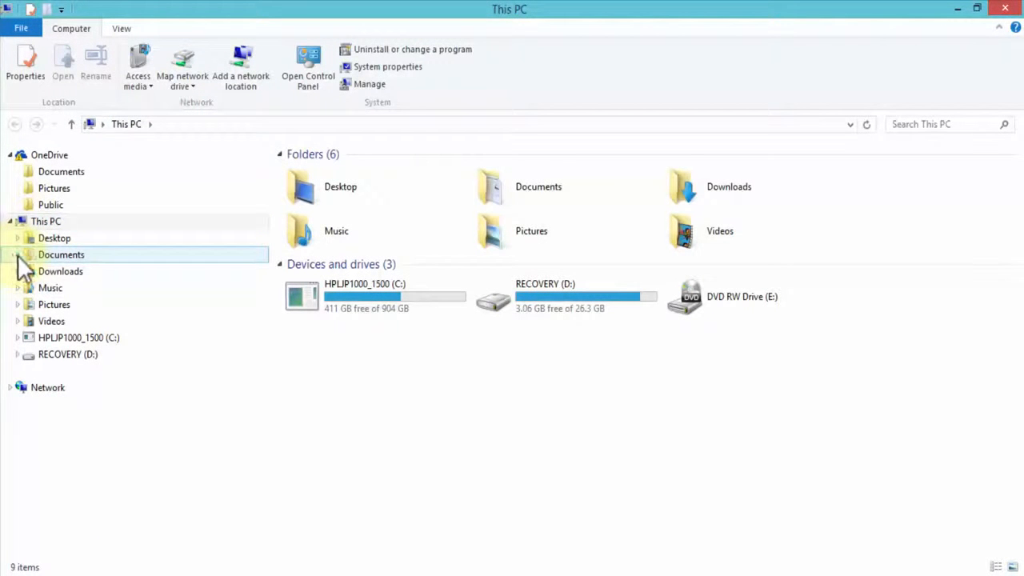
Open the XAMPP folder in Documents > Data Files and locate the xampp-win32-5.6.15-1-VC11-installer.exe file
{"action": "left_click", "coordinate": [17, 254]}
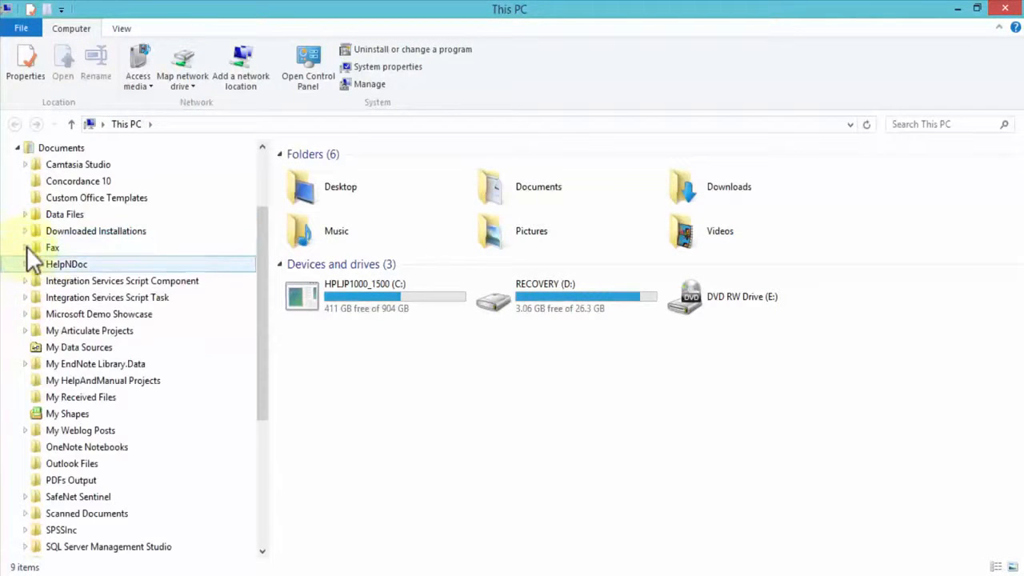
{"action": "left_click", "coordinate": [24, 213]}
{"action": "left_click", "coordinate": [70, 348]}
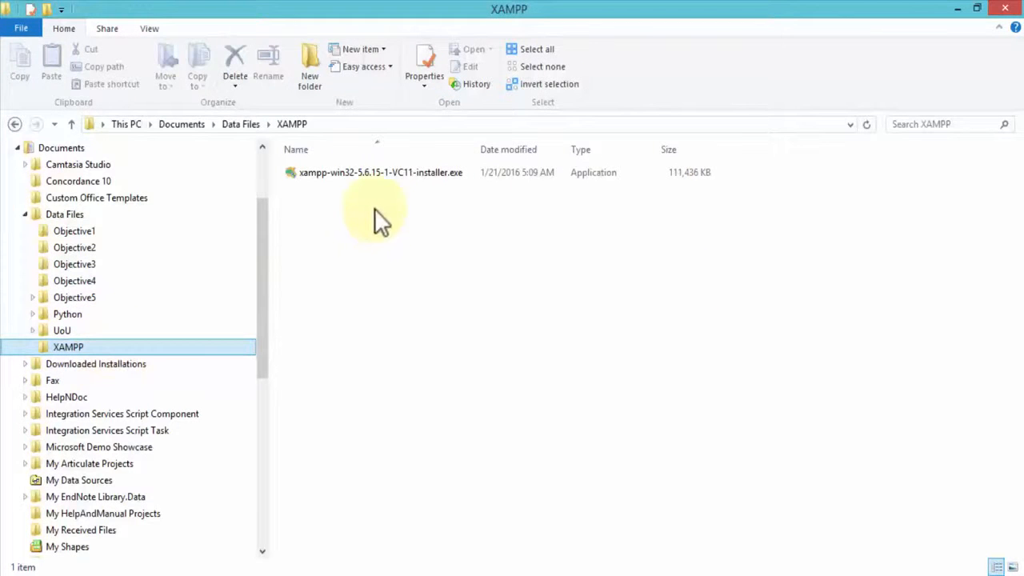
{"action": "left_click", "coordinate": [316, 178]}
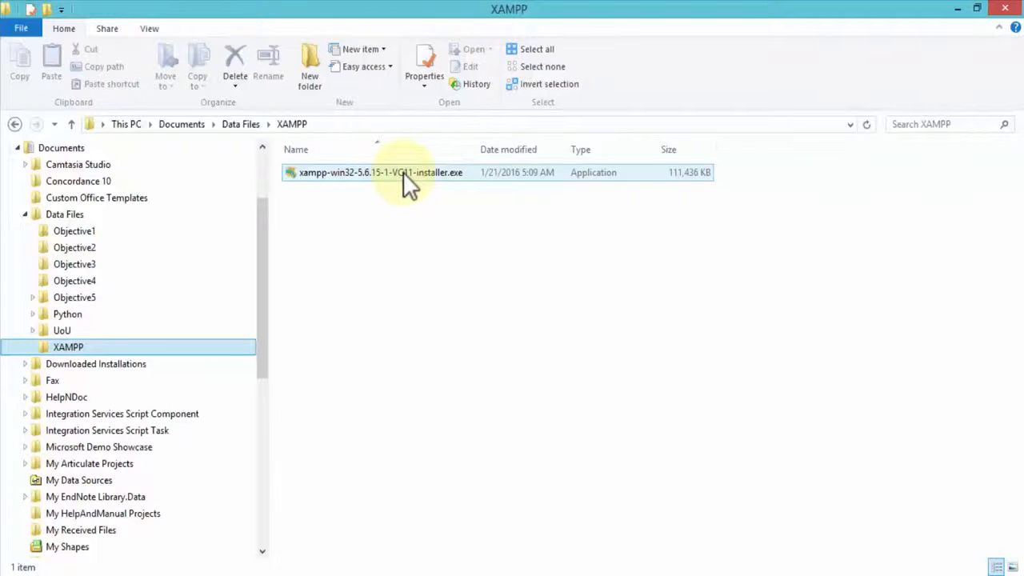
{"action": "left_click", "coordinate": [320, 359]}
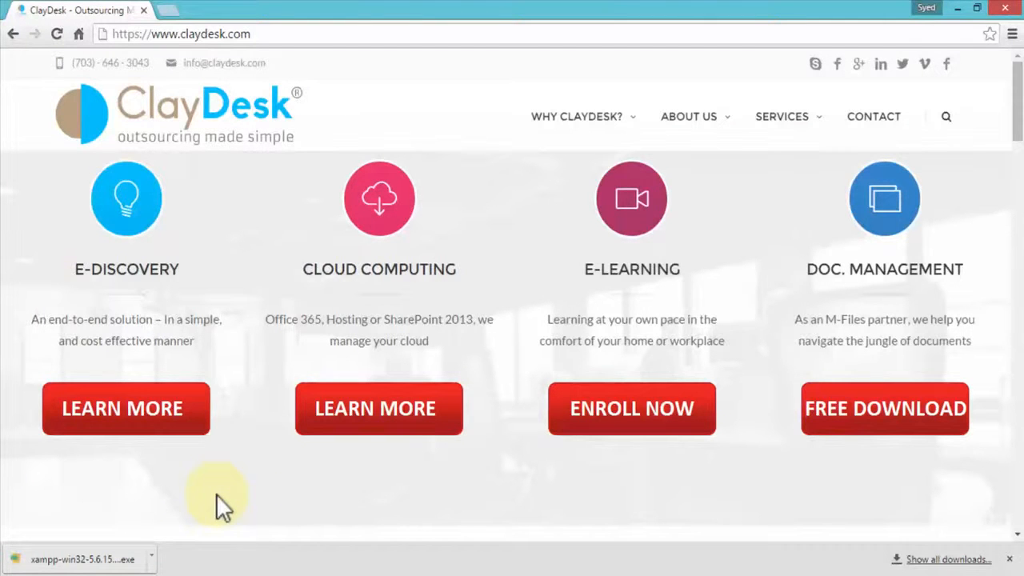
Switch to the browser, launch the downloaded XAMPP installer and advance its wizard to the installation folder page, keeping all components selected
{"action": "left_click", "coordinate": [119, 560]}
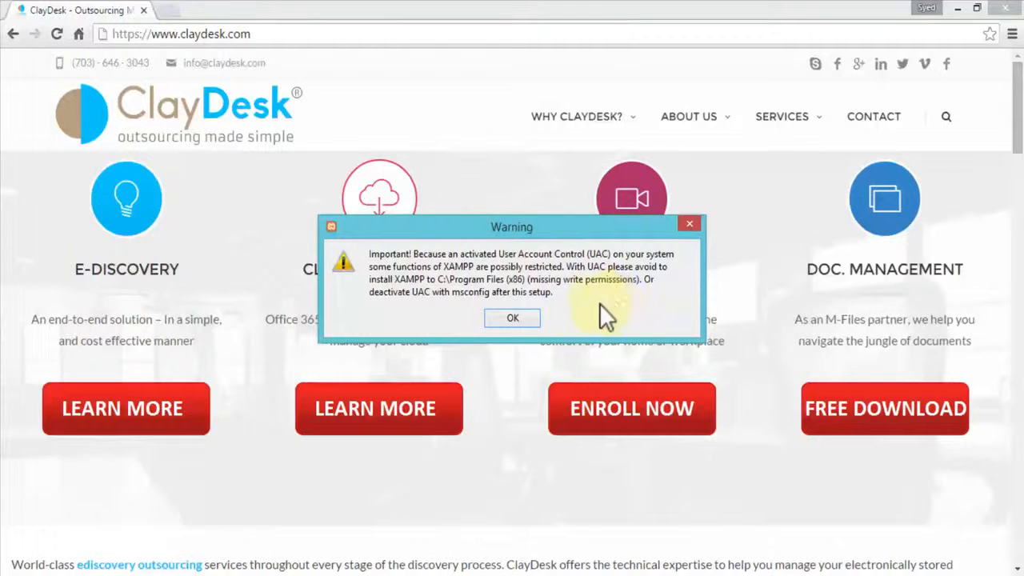
{"action": "left_click", "coordinate": [513, 318]}
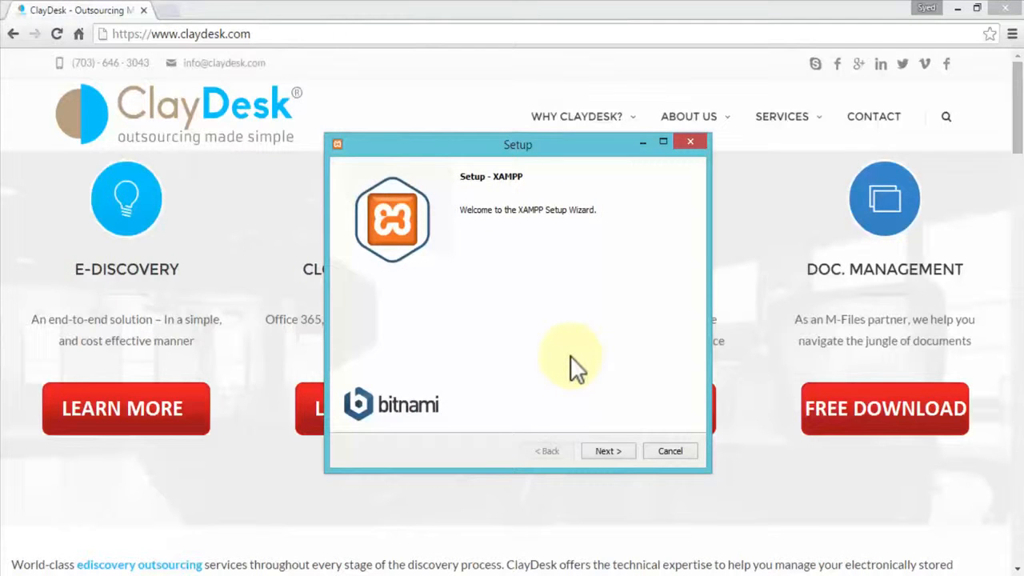
{"action": "left_click", "coordinate": [621, 454]}
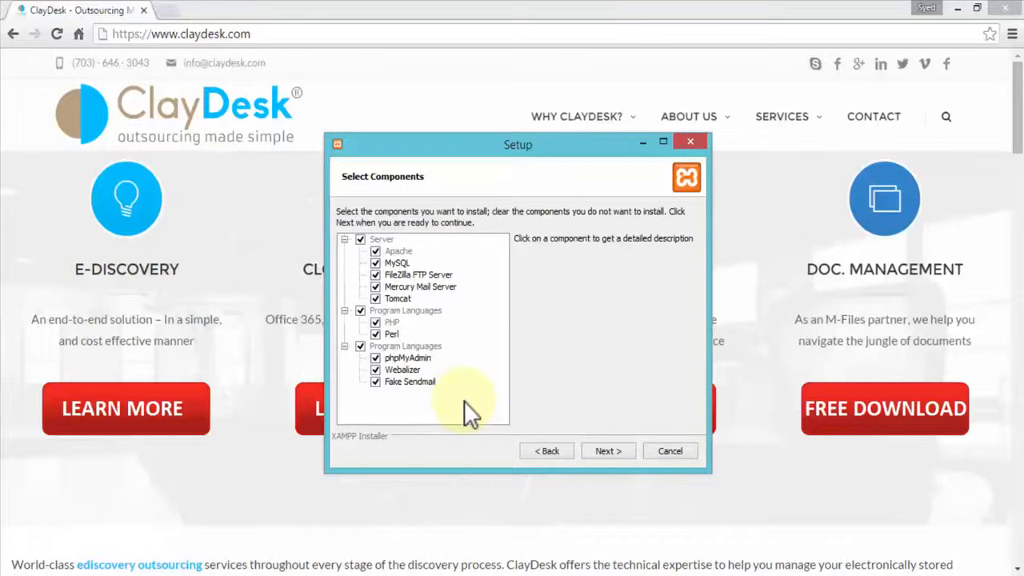
{"action": "left_click", "coordinate": [606, 451]}
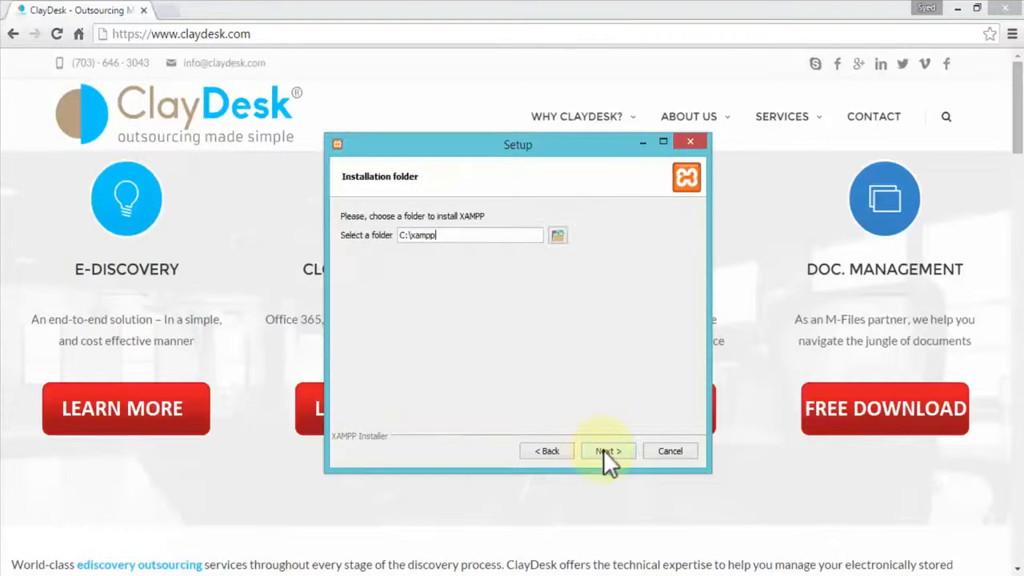
Try to use the existing XAMPP folder in Documents > Data Files as the installation folder
{"action": "left_click", "coordinate": [558, 235]}
{"action": "left_click", "coordinate": [423, 321]}
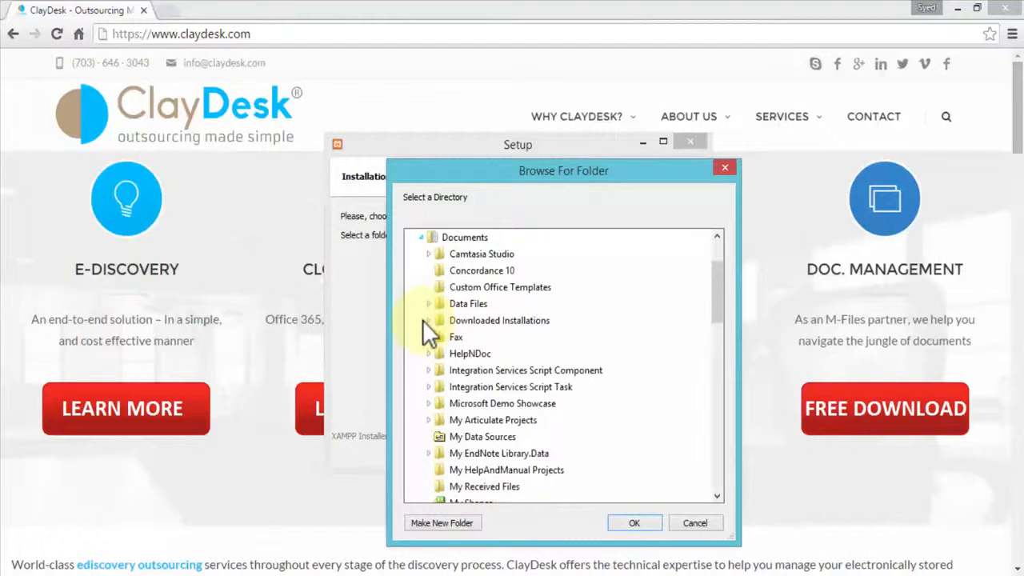
{"action": "left_click", "coordinate": [428, 304]}
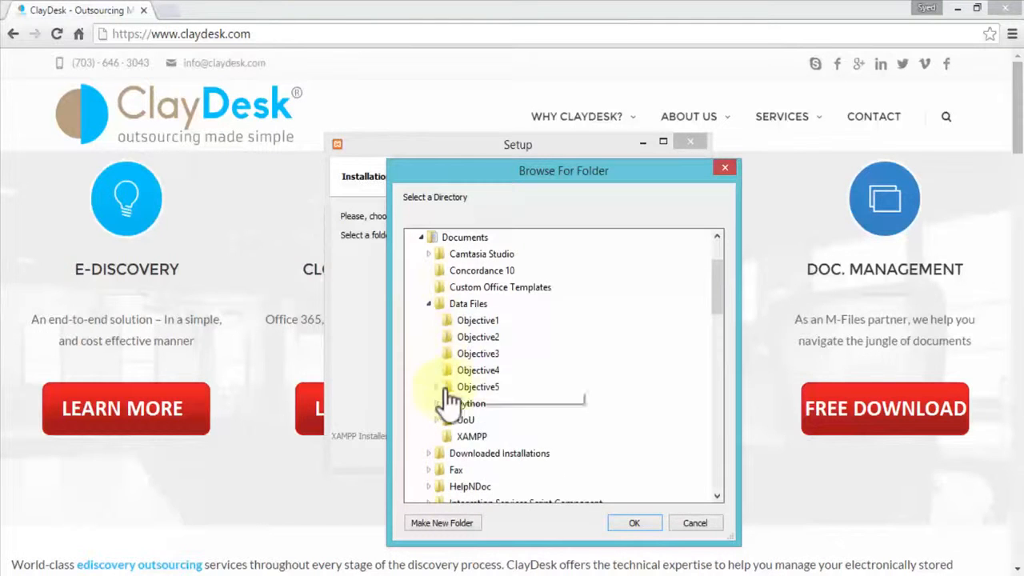
{"action": "left_click", "coordinate": [473, 437]}
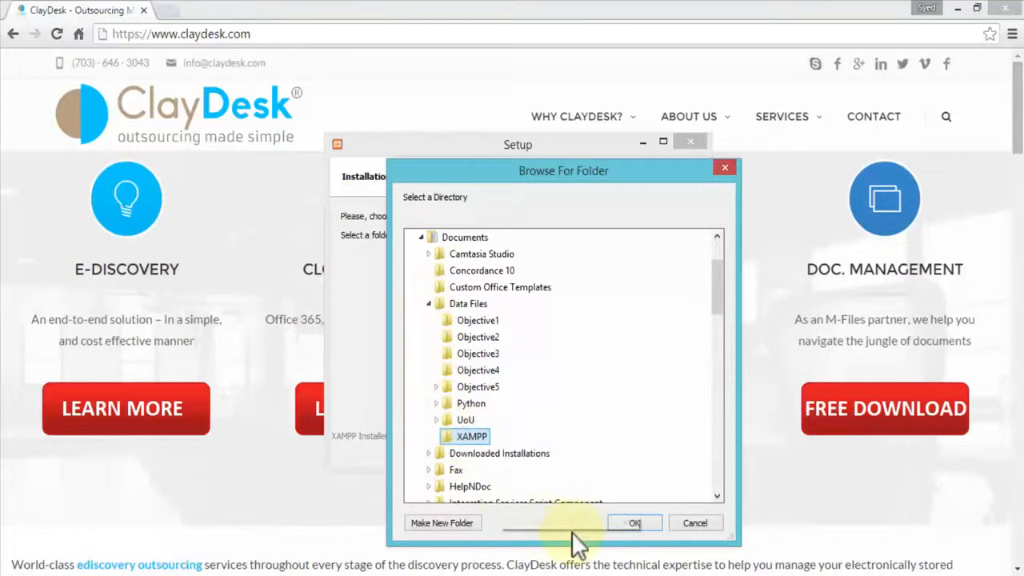
{"action": "left_click", "coordinate": [634, 523]}
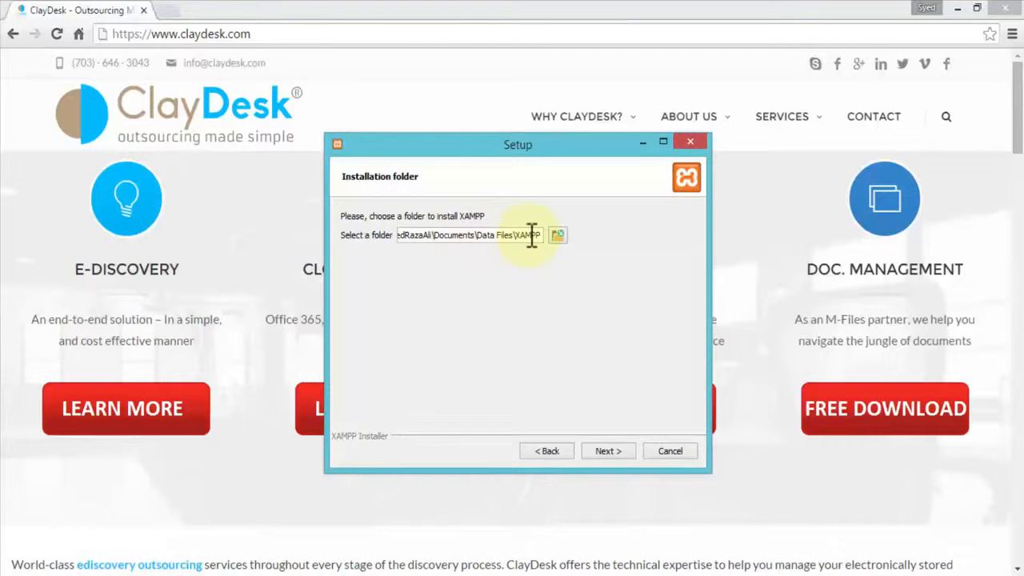
{"action": "left_click", "coordinate": [619, 450]}
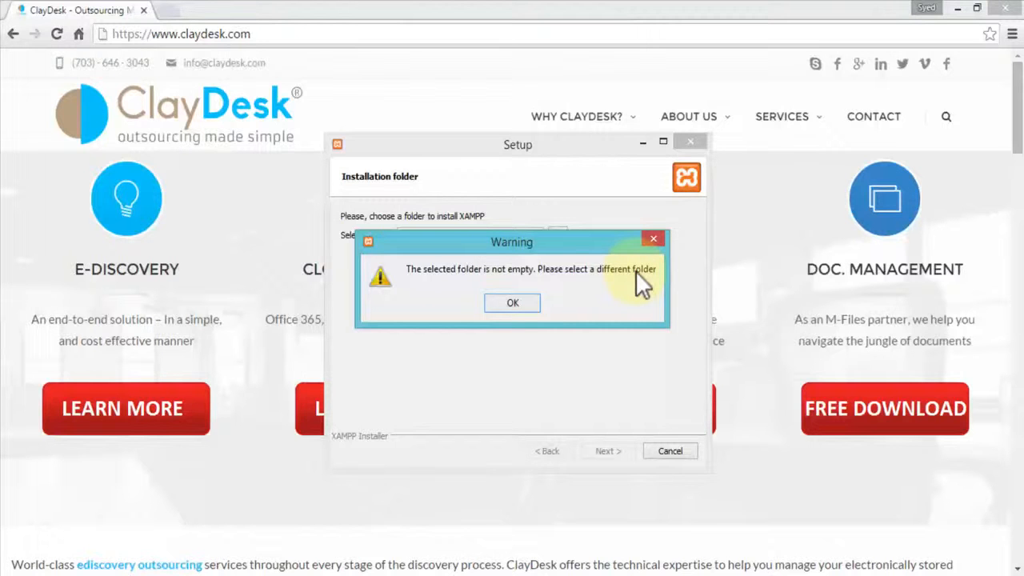
{"action": "left_click", "coordinate": [522, 308]}
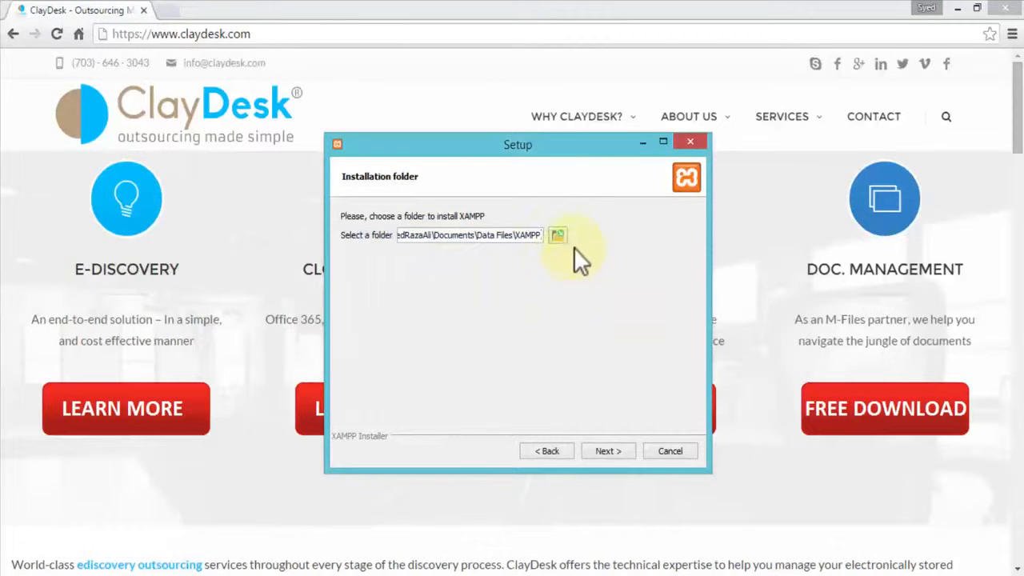
Create a folder named XAMPP_Install inside Data Files > XAMPP and accept it as the installation folder
{"action": "left_click", "coordinate": [559, 237]}
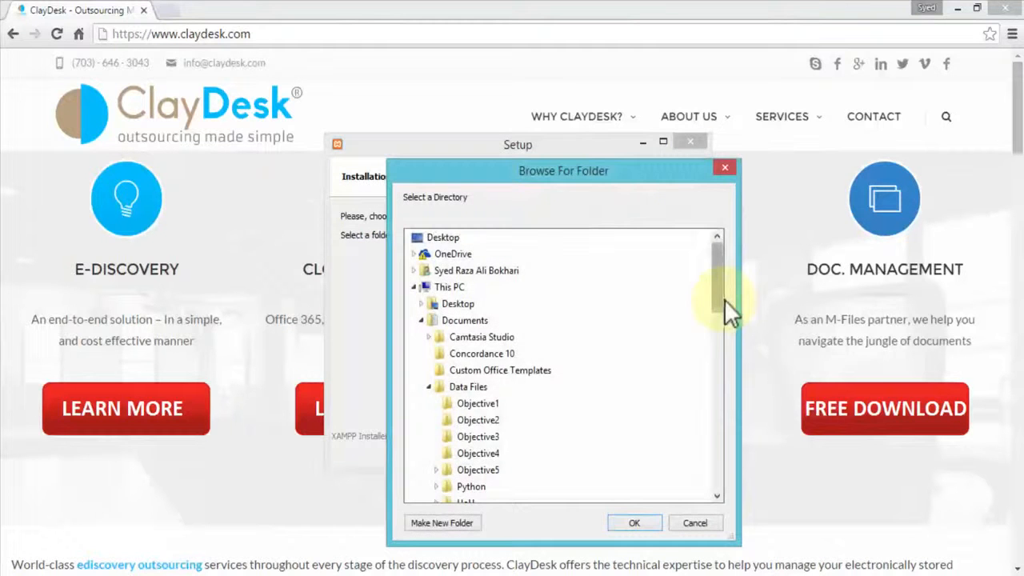
{"action": "left_click_drag", "start_coordinate": [722, 294], "coordinate": [717, 343]}
{"action": "left_click", "coordinate": [474, 371]}
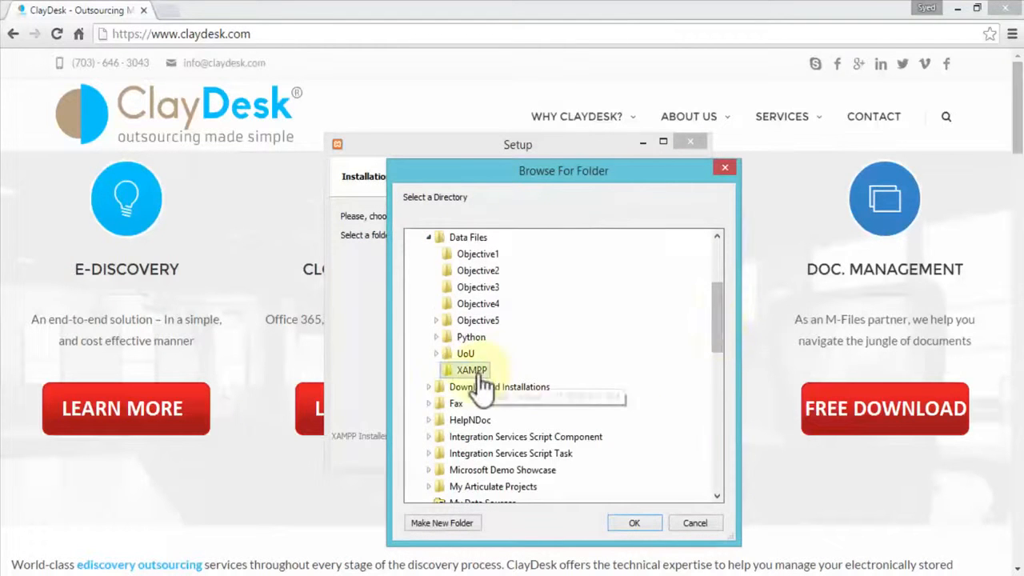
{"action": "left_click", "coordinate": [443, 522]}
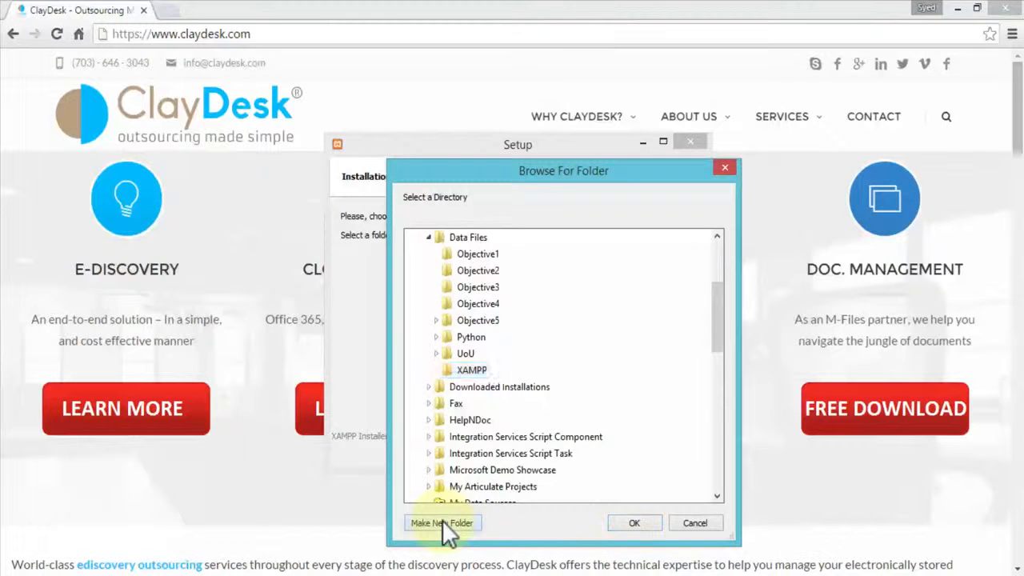
{"action": "type", "text": "XAMPP_Install"}
{"action": "key", "text": "Return"}
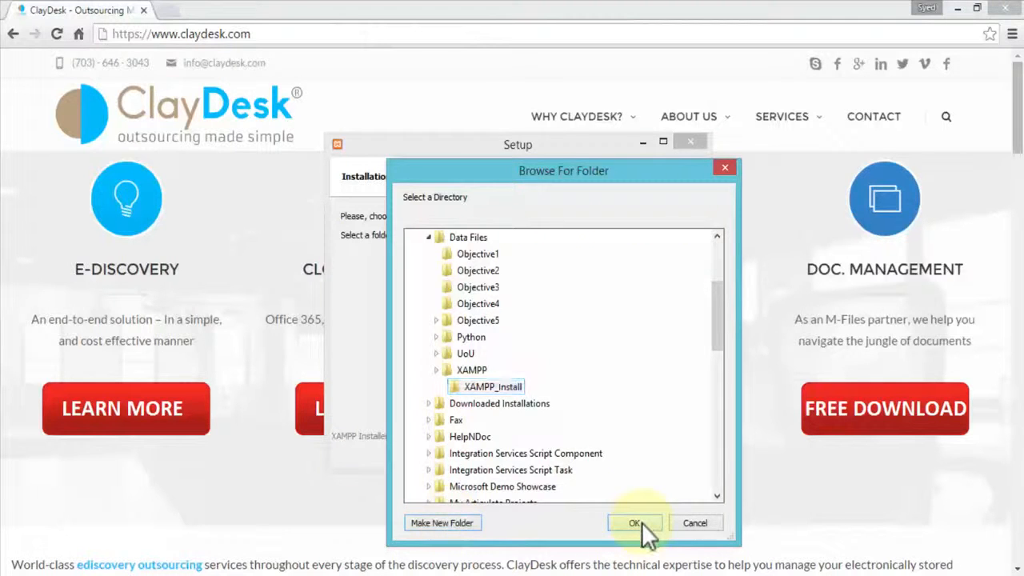
{"action": "left_click", "coordinate": [635, 523]}
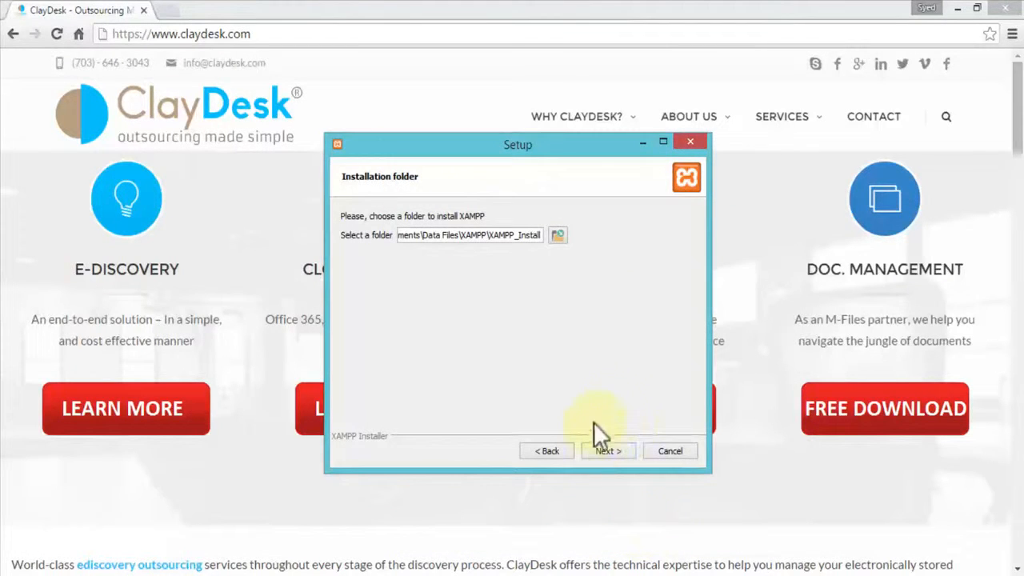
{"action": "left_click", "coordinate": [606, 451]}
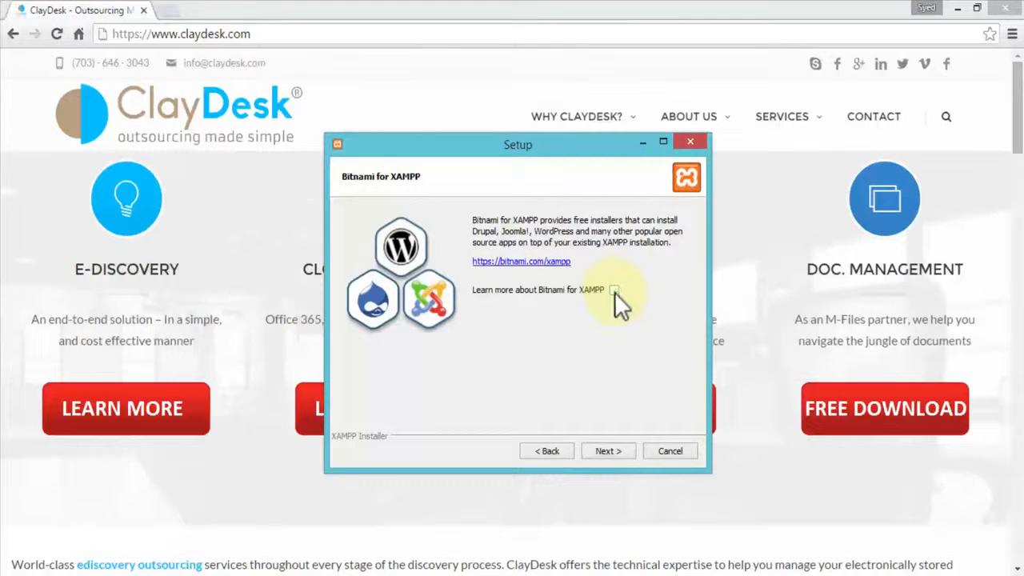
Install XAMPP, finish the wizard with the Control Panel set to start, and move the Control Panel window toward the middle of the screen
{"action": "left_click", "coordinate": [609, 452]}
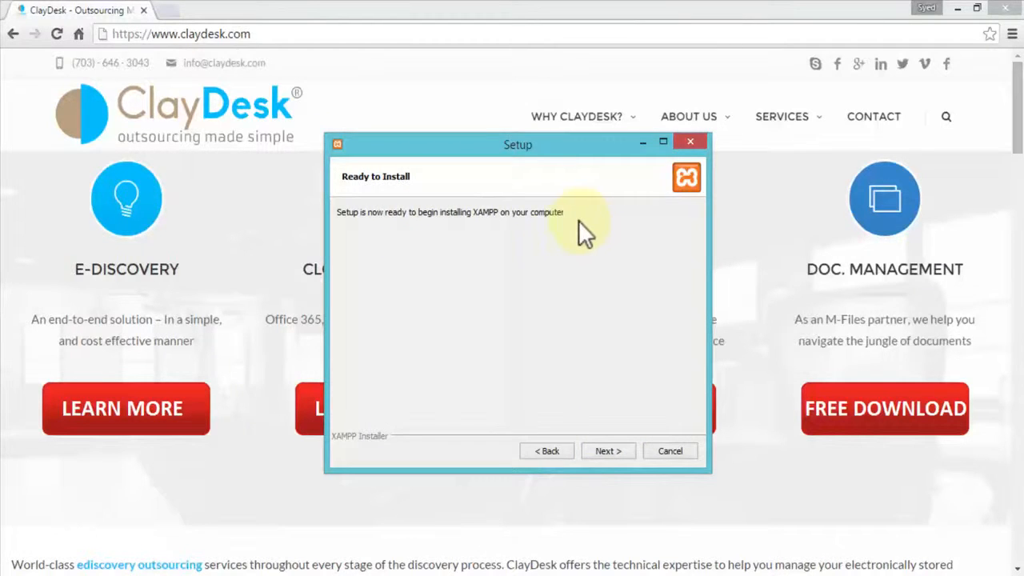
{"action": "left_click", "coordinate": [605, 452]}
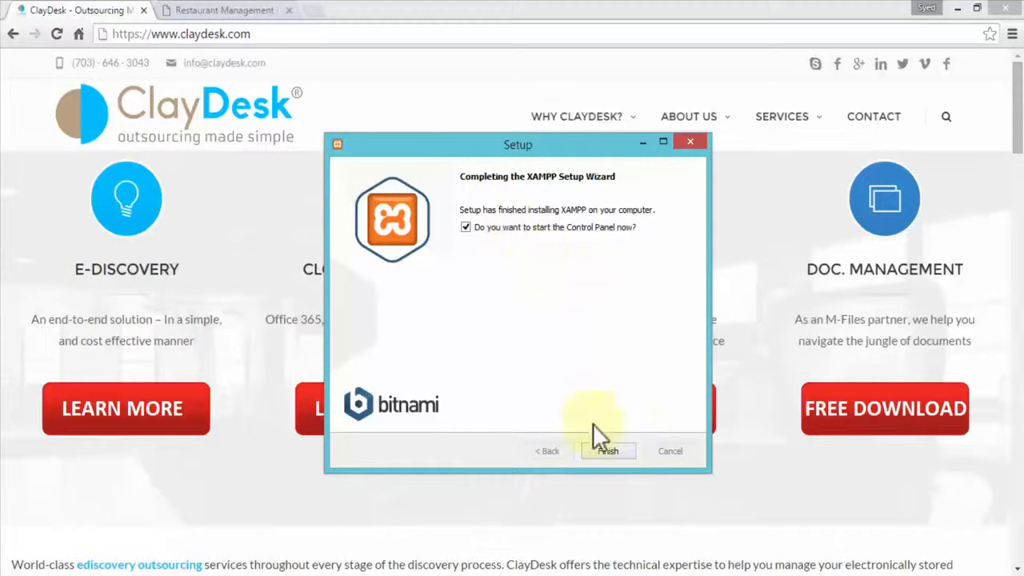
{"action": "left_click", "coordinate": [605, 453]}
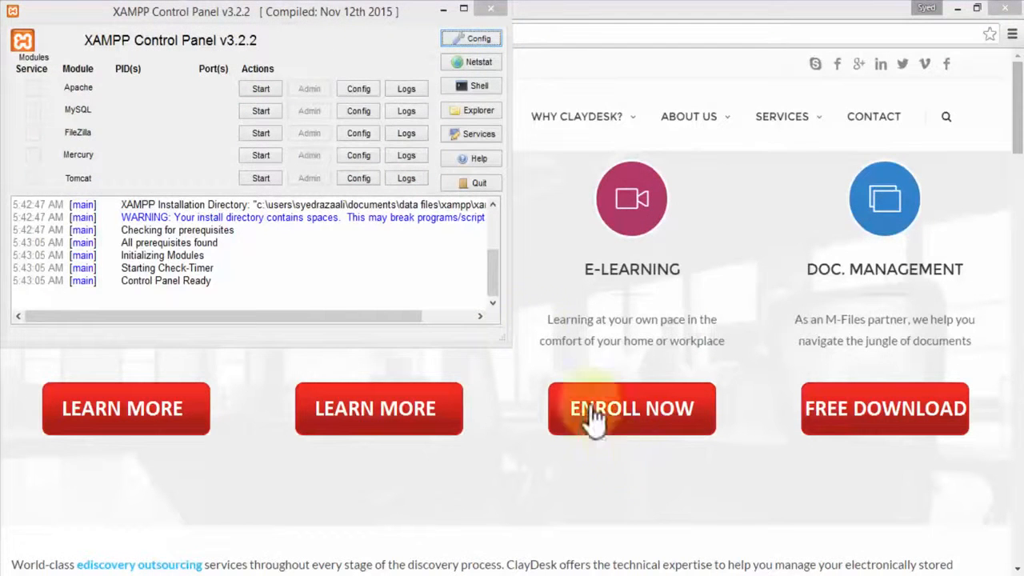
{"action": "left_click_drag", "start_coordinate": [257, 12], "coordinate": [519, 158]}
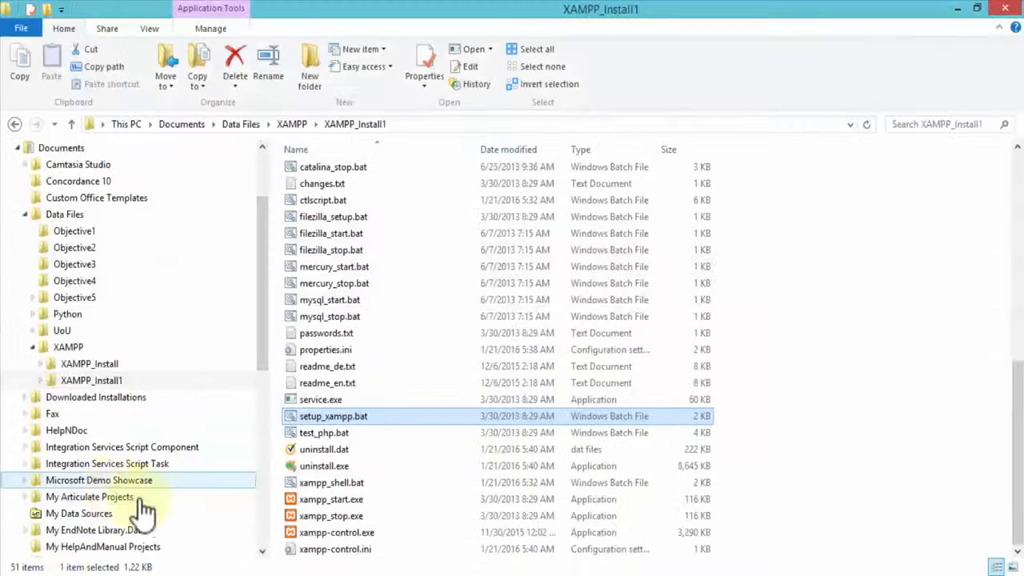
Run the setup_xampp.bat batch file in the XAMPP_Install1 folder
{"action": "left_click", "coordinate": [330, 421]}
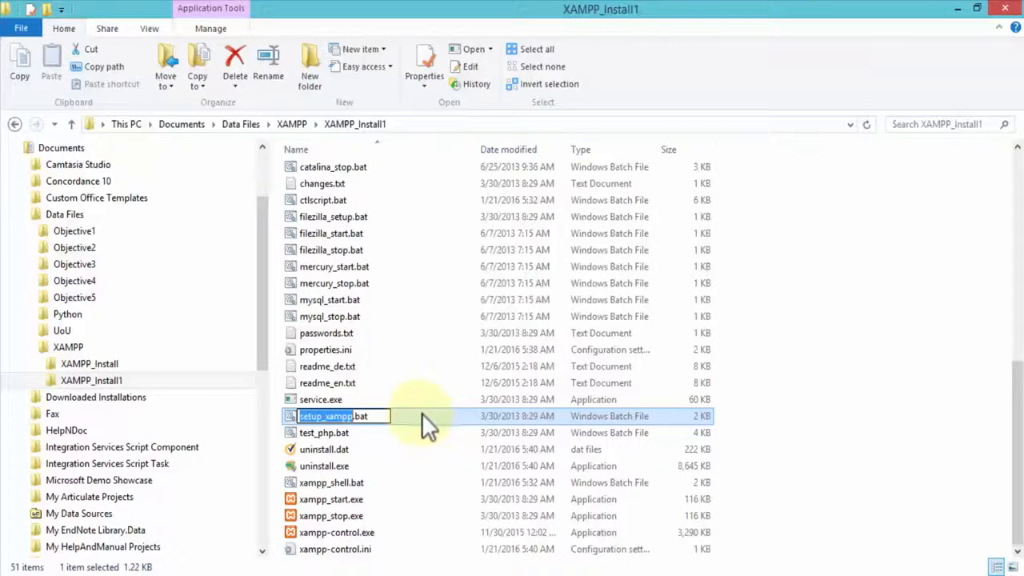
{"action": "left_click", "coordinate": [331, 433]}
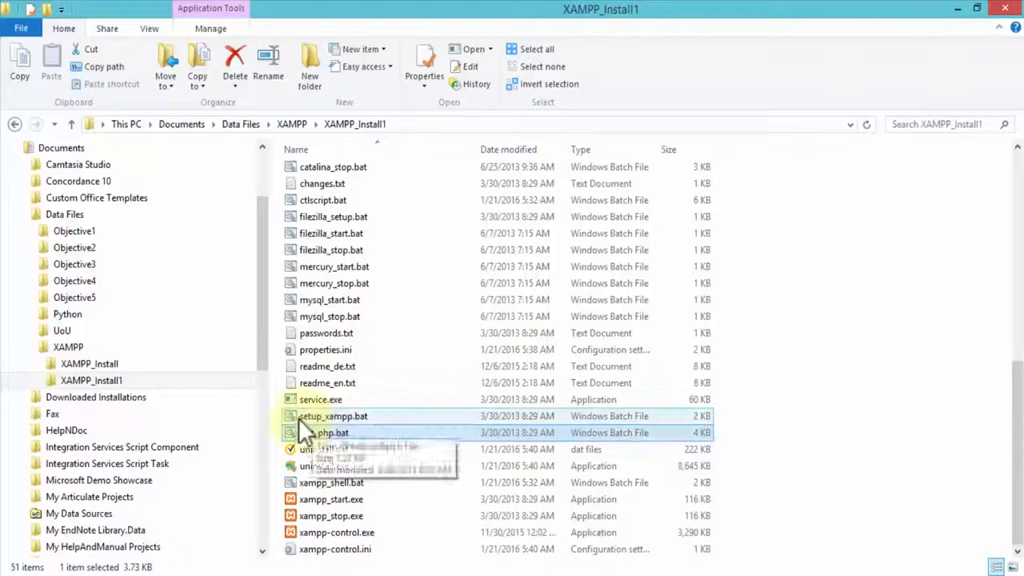
{"action": "left_click", "coordinate": [300, 417]}
{"action": "double_click", "coordinate": [332, 418]}
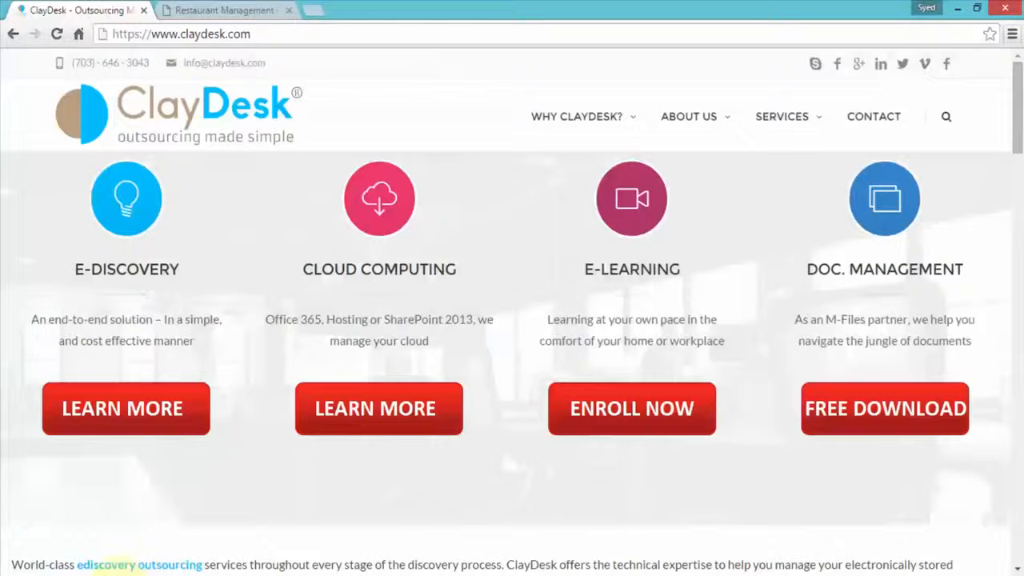
Search Google in a new browser tab for "microsoft redistributable C++ 2008" and open Microsoft's download page for the package
{"action": "left_click", "coordinate": [314, 10]}
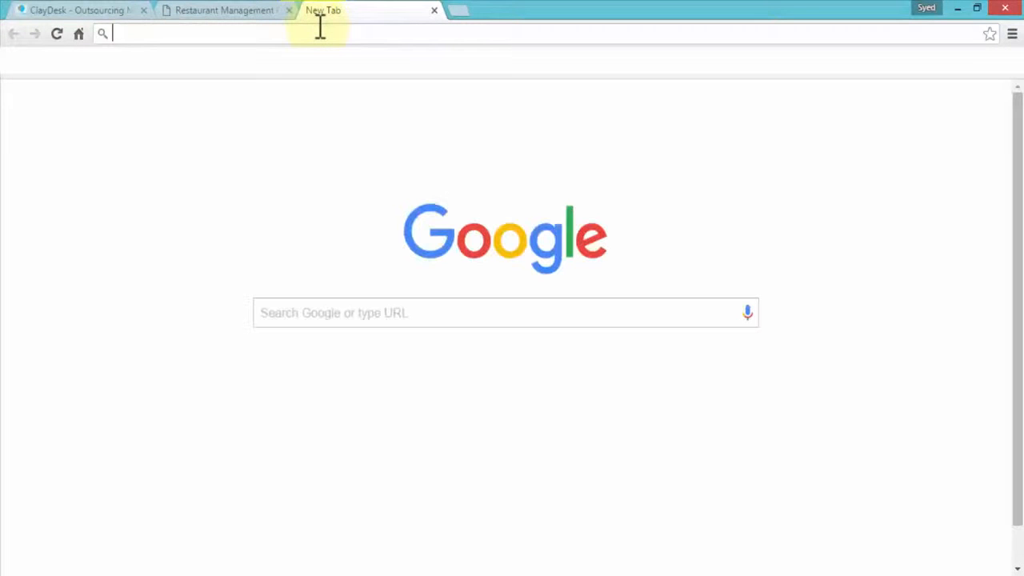
{"action": "type", "text": "microsoft"}
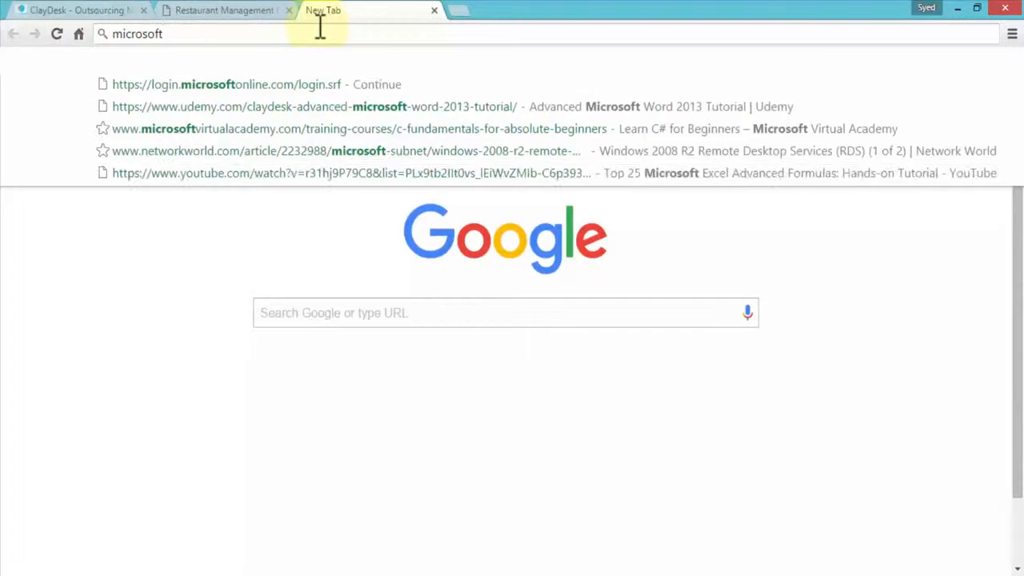
{"action": "type", "text": " redi"}
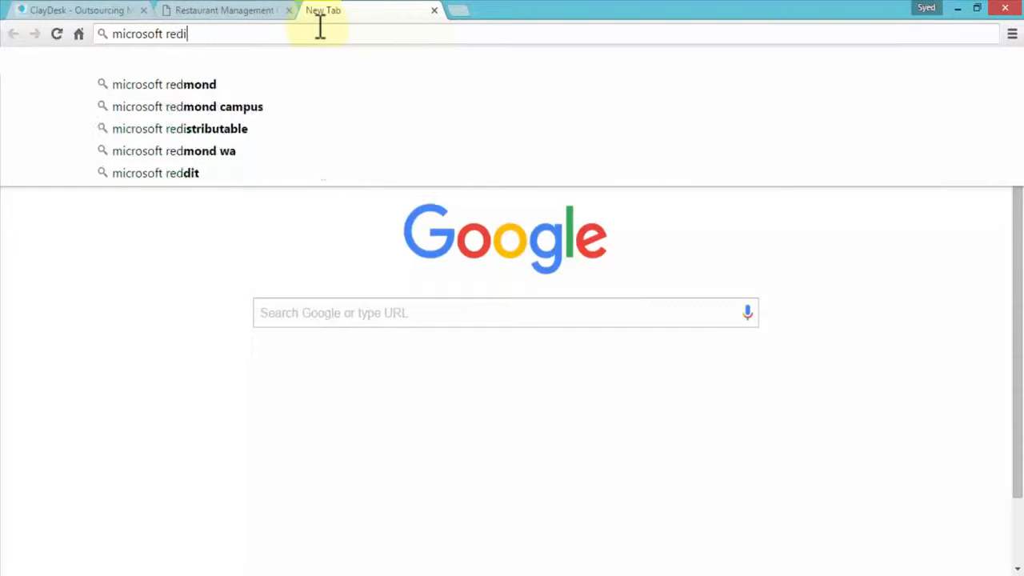
{"action": "type", "text": "stributable "}
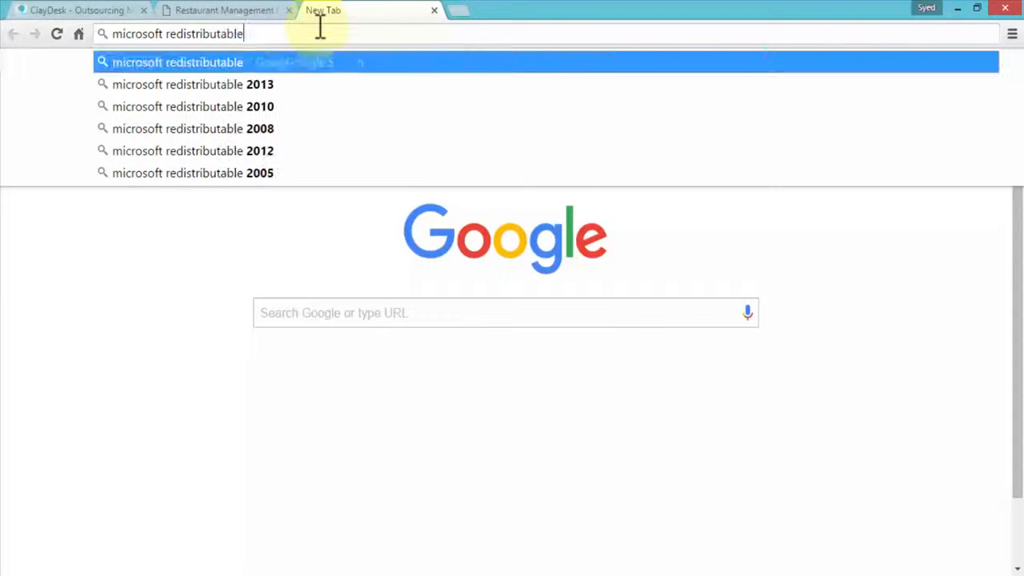
{"action": "type", "text": "C"}
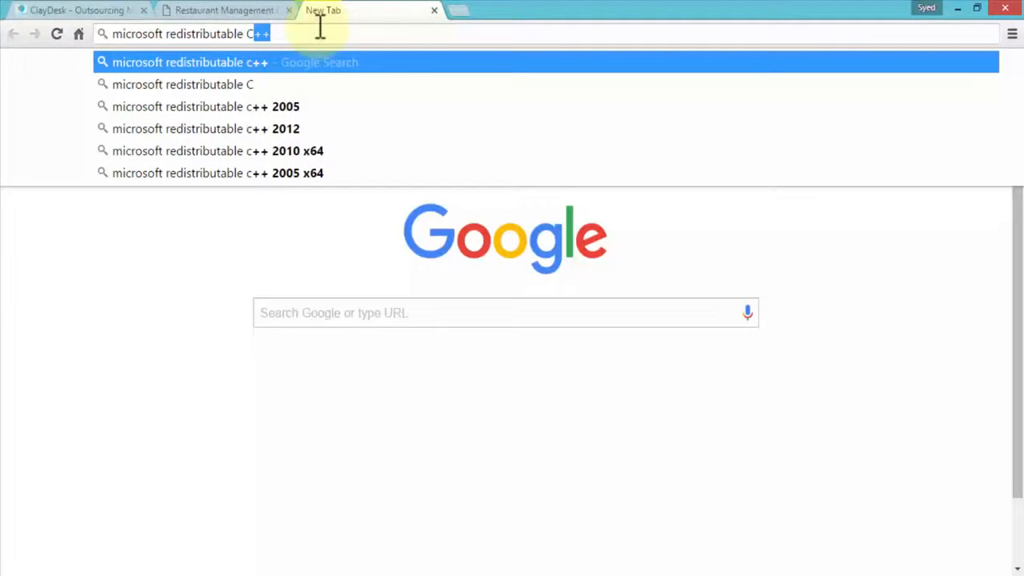
{"action": "type", "text": "++ 2008"}
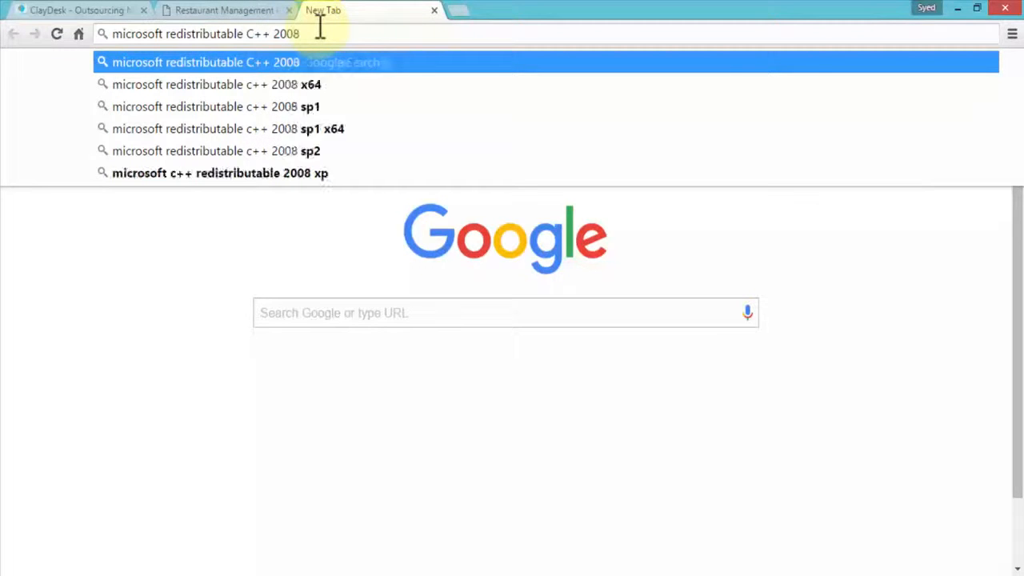
{"action": "key", "text": "Return"}
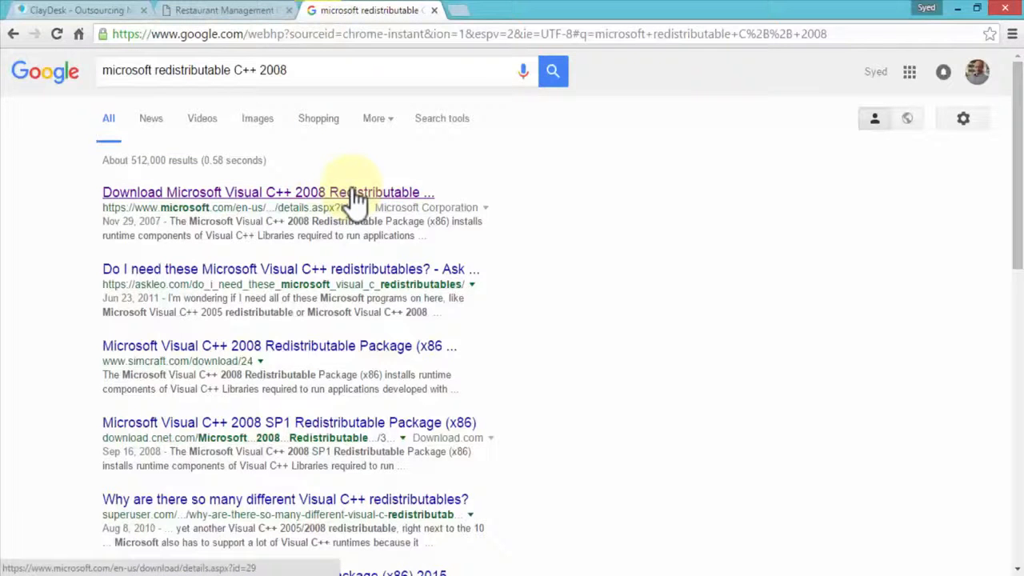
{"action": "left_click", "coordinate": [353, 193]}
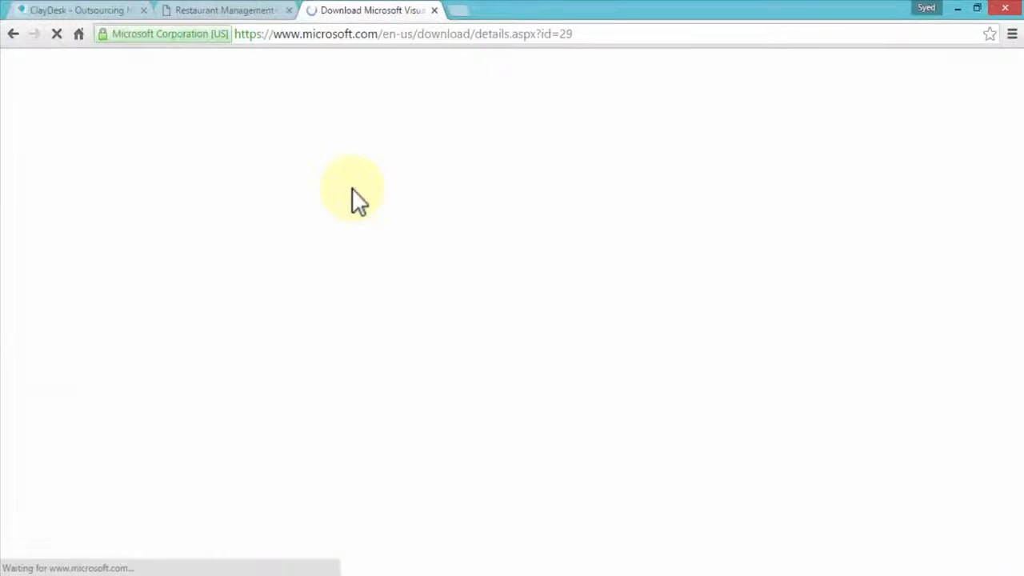
Start downloading the Microsoft Visual C++ 2008 Redistributable Package (x86), select the existing vcredist_x86.exe in the XAMPP folder, and cancel the save
{"action": "scroll", "coordinate": [372, 268], "scroll_direction": "down", "scroll_amount": 3}
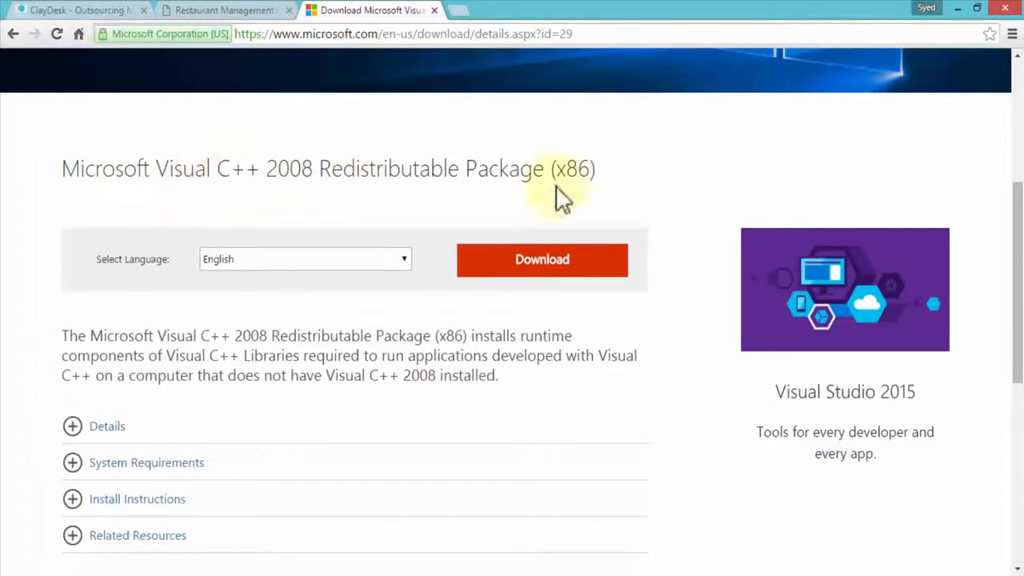
{"action": "left_click", "coordinate": [549, 272]}
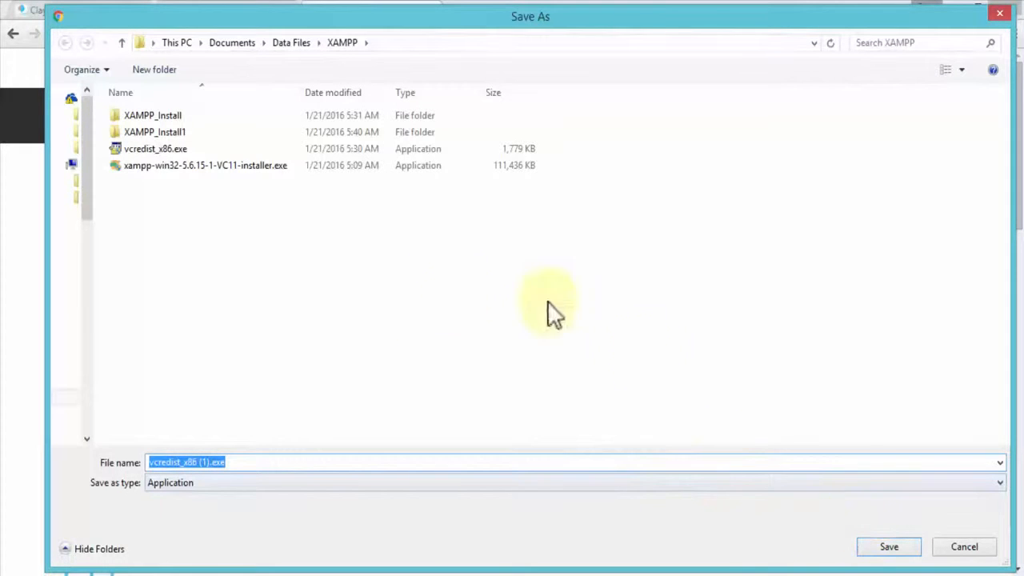
{"action": "left_click", "coordinate": [161, 148]}
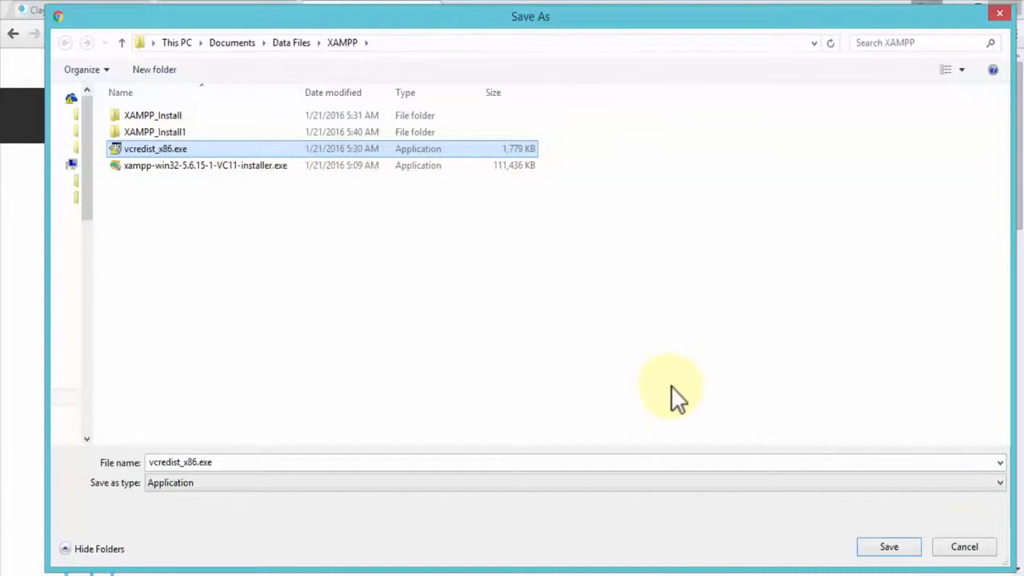
{"action": "left_click", "coordinate": [965, 549]}
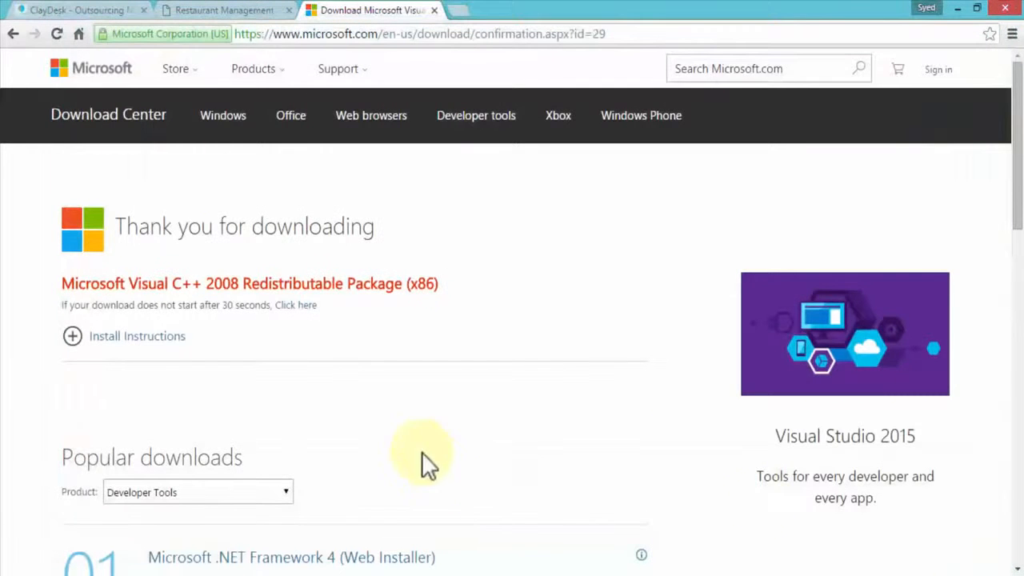
Return to the ClayDesk page, close one of the two open XAMPP Control Panel windows, and bring the remaining one to the front
{"action": "left_click", "coordinate": [65, 11]}
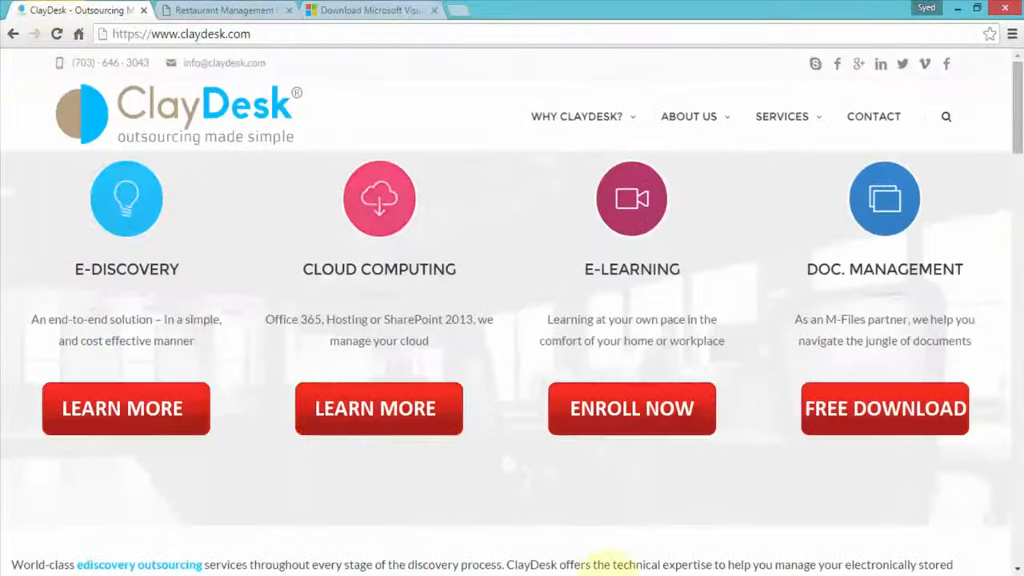
{"action": "left_click", "coordinate": [619, 575]}
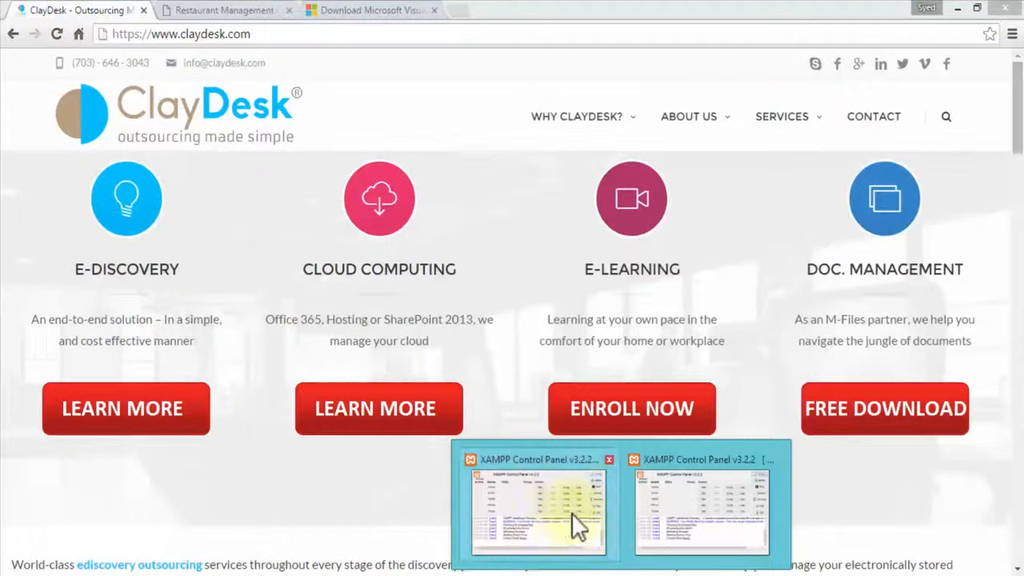
{"action": "left_click", "coordinate": [652, 502]}
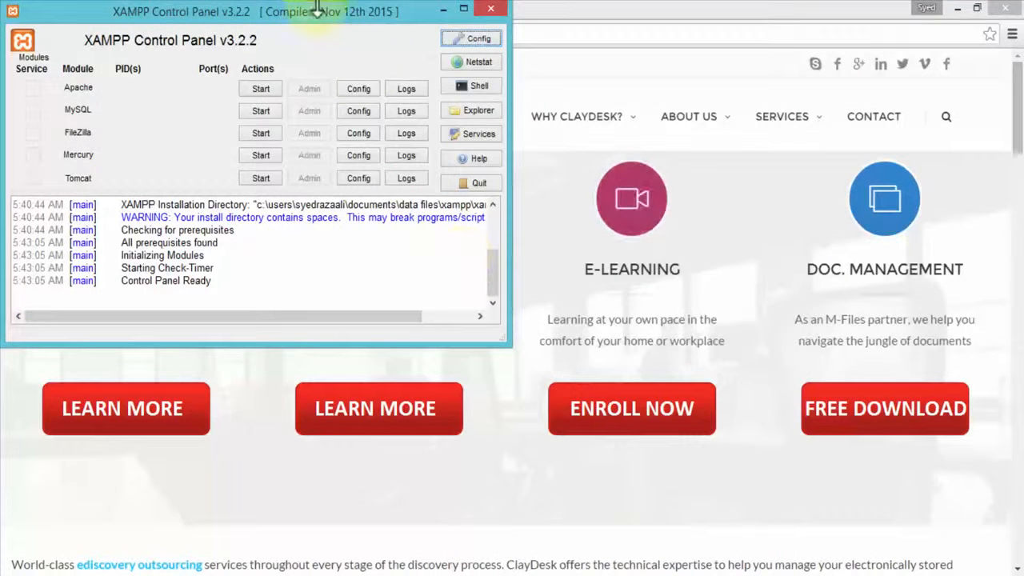
{"action": "left_click", "coordinate": [489, 9]}
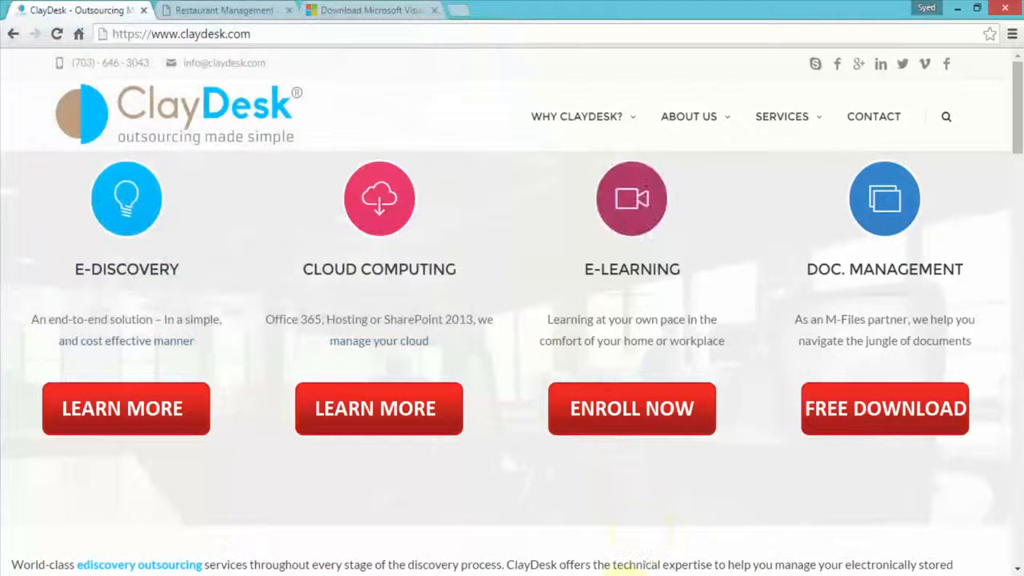
{"action": "left_click", "coordinate": [547, 159]}
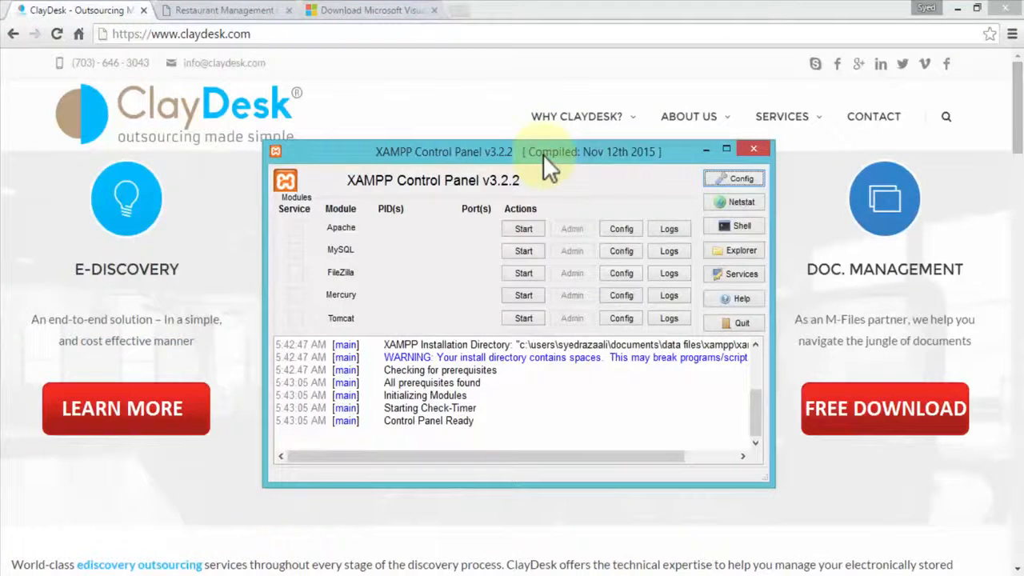